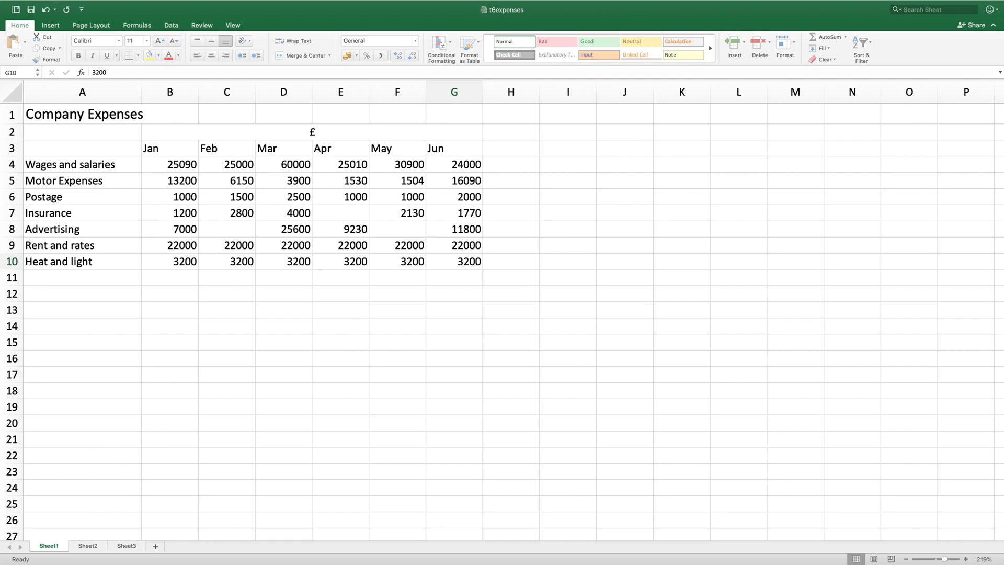
click(171, 26)
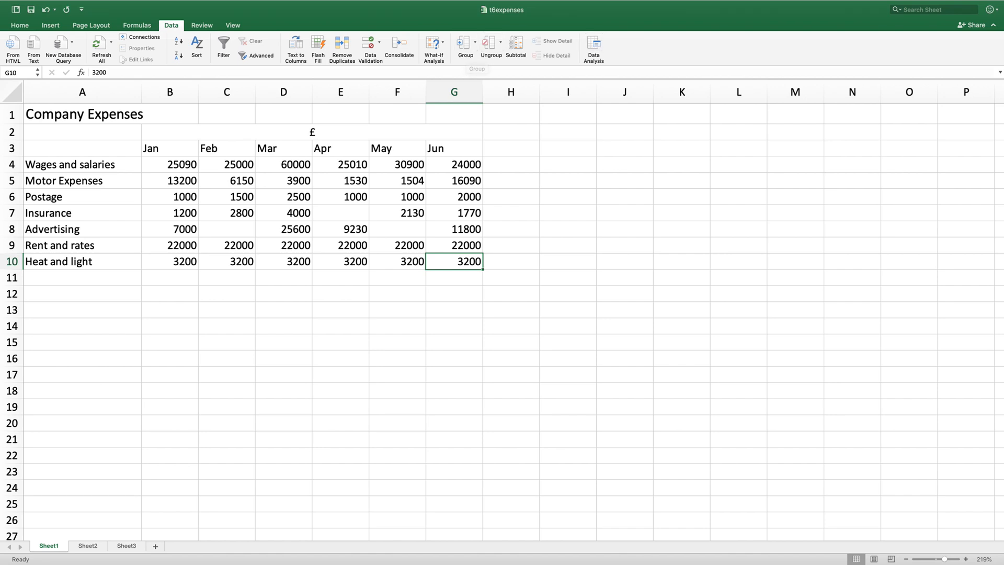
click(59, 5)
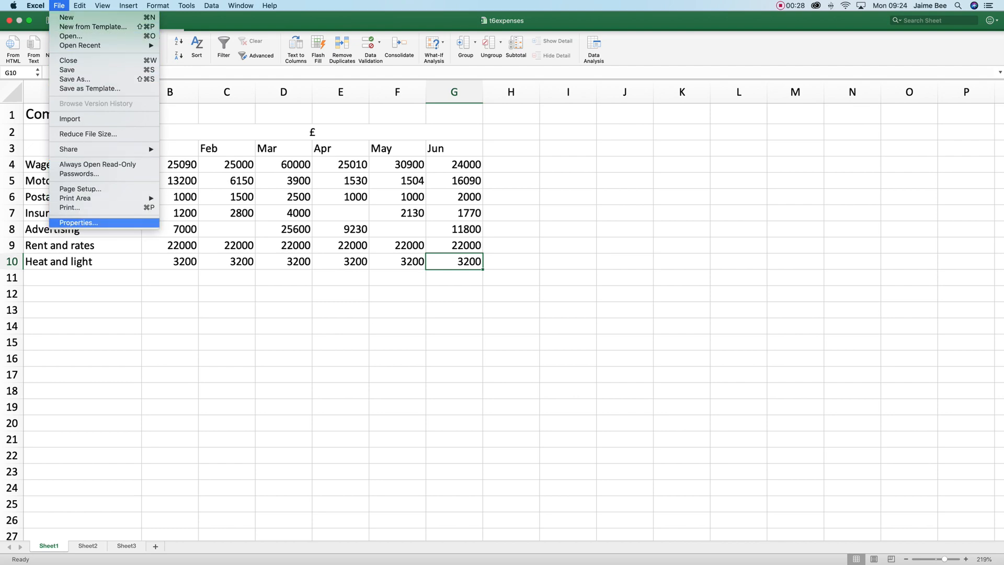
key(Escape)
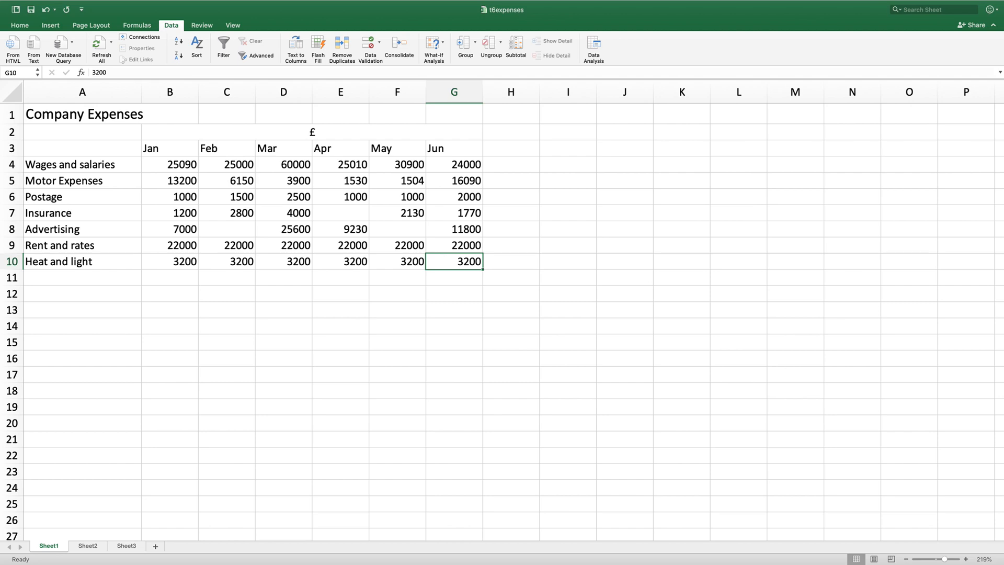
click(187, 5)
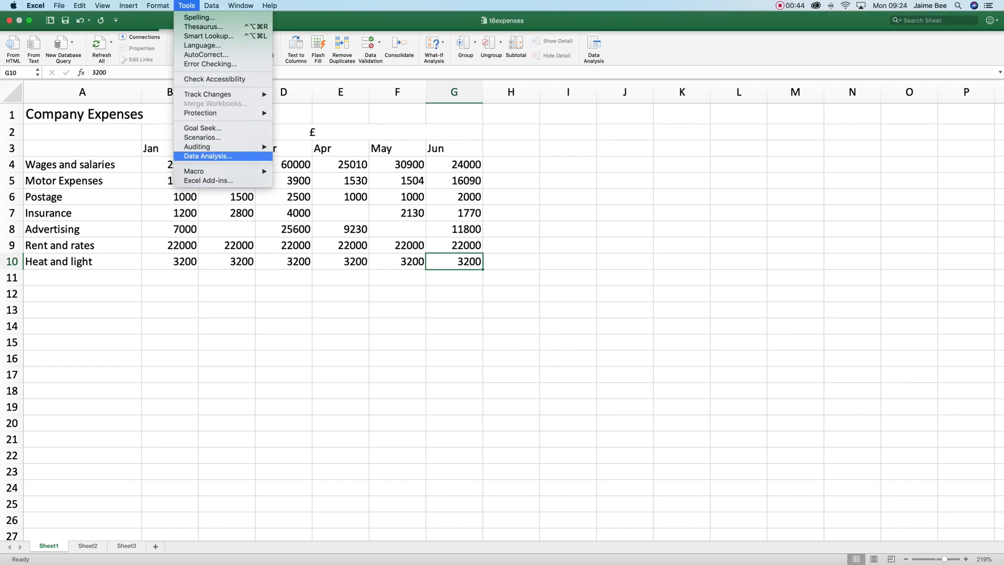
key(Escape)
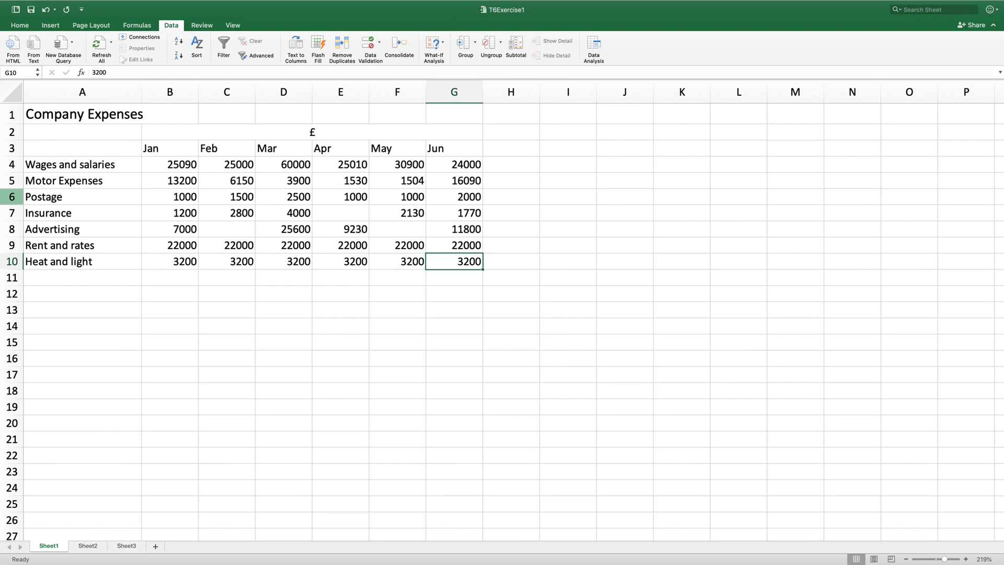
- Insert a new row above Postage and label it Accountancy in column A
click(11, 196)
right_click(13, 195)
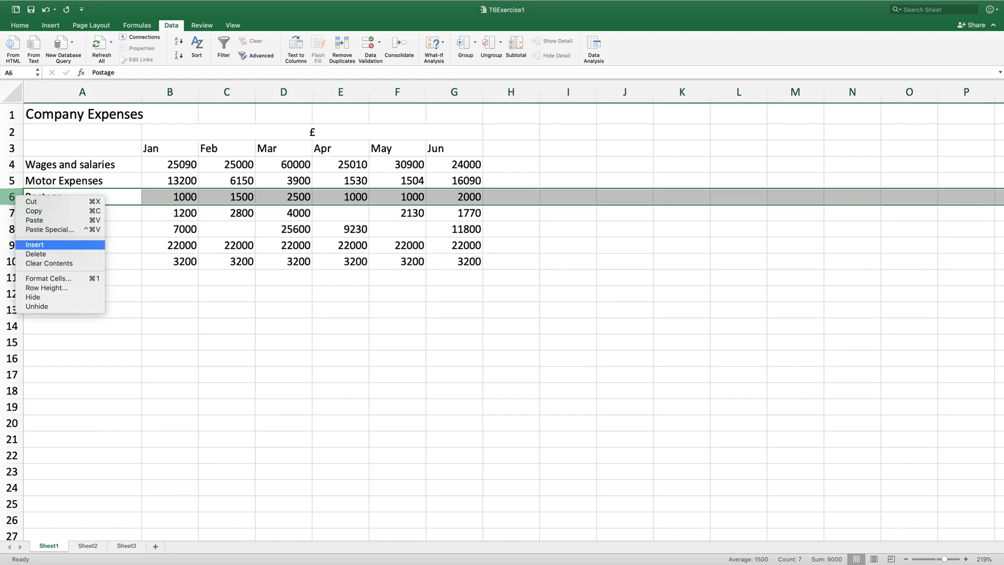
click(34, 245)
click(94, 197)
text(Account)
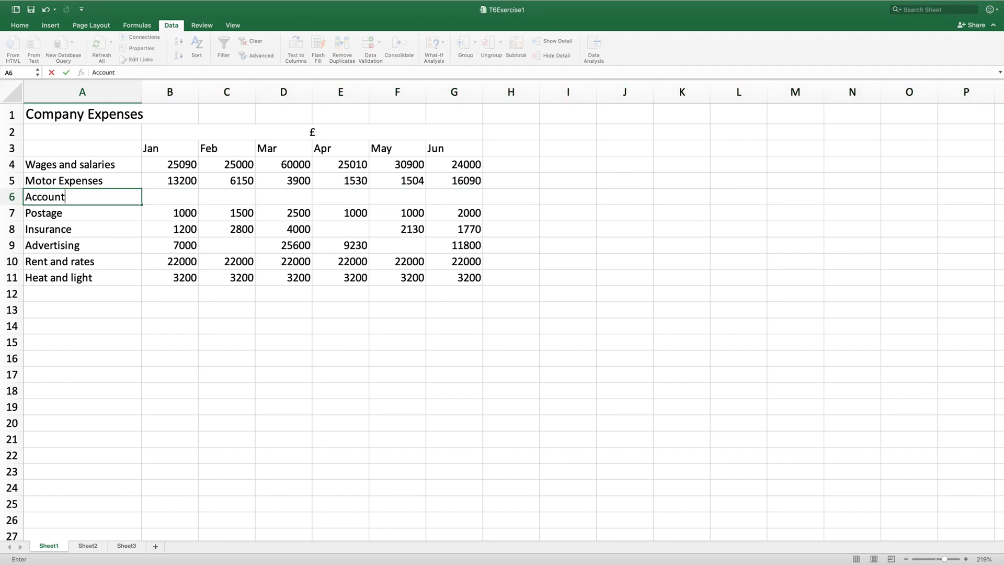
text(ancy)
key(Tab)
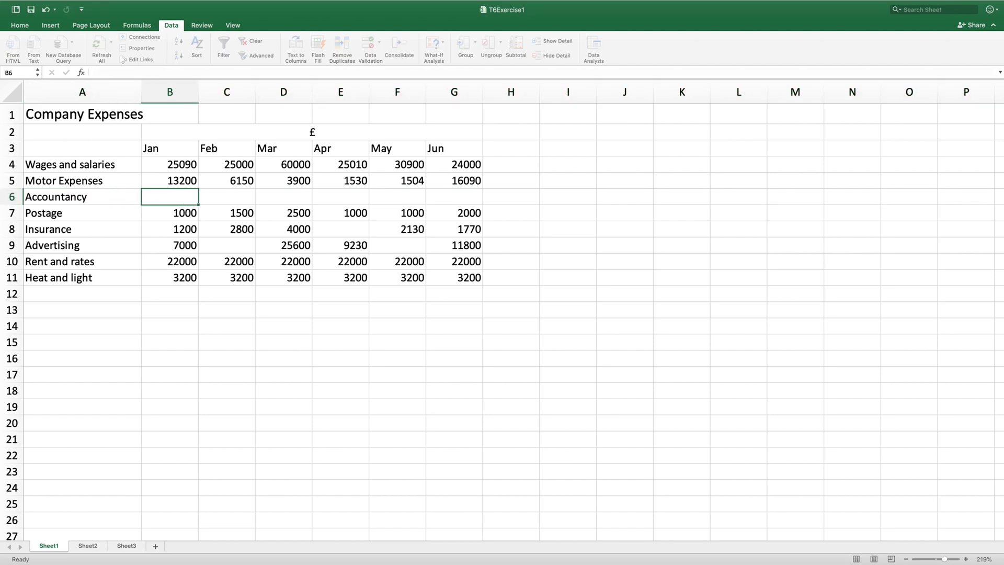
- Fill the Accountancy row with 500 for Jan and Feb, 2340 for Mar, and 500 for May and Jun, leaving Apr empty
text(500)
key(Tab)
text(500)
key(Tab)
text(2340)
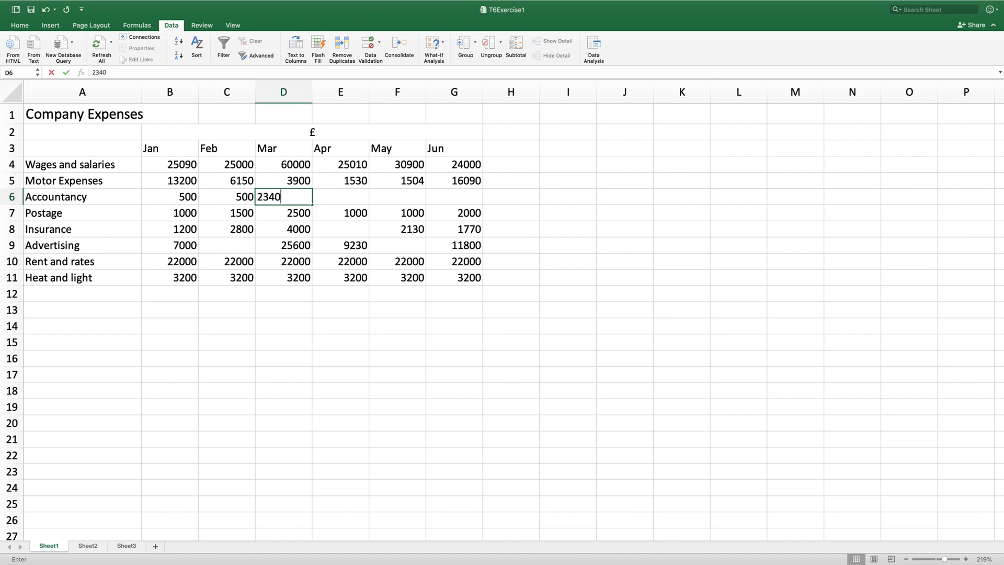
key(Tab)
key(Tab)
text(500)
key(Tab)
text(500)
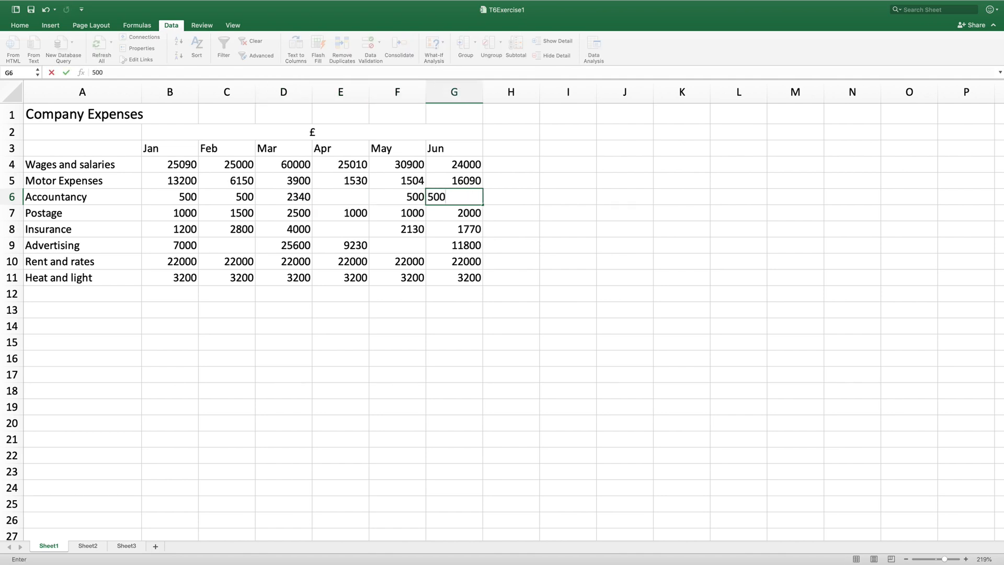
key(Tab)
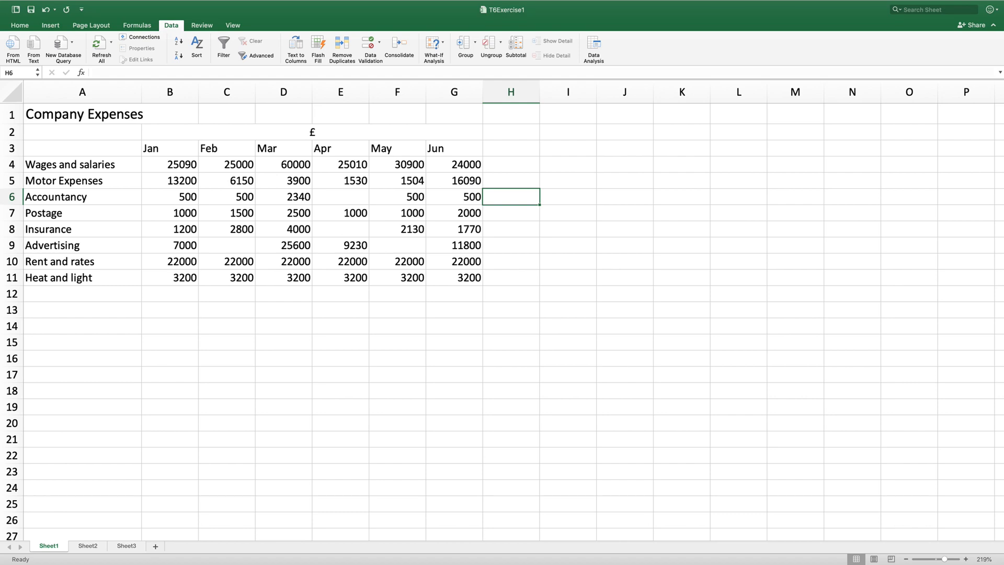
- Merge and center cells H2:I2 and enter the heading Average in bold italic
drag(511, 132, 568, 131)
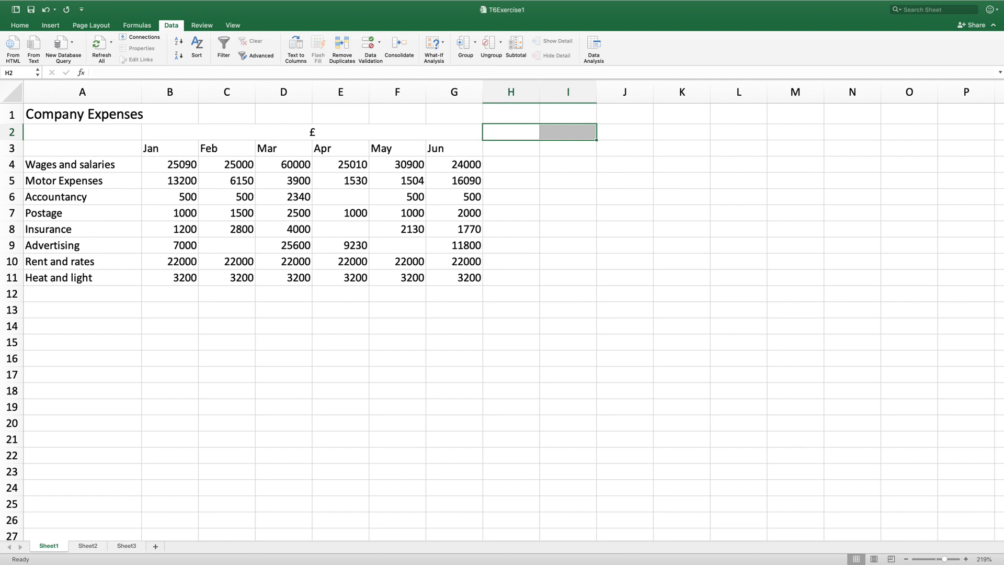
click(20, 25)
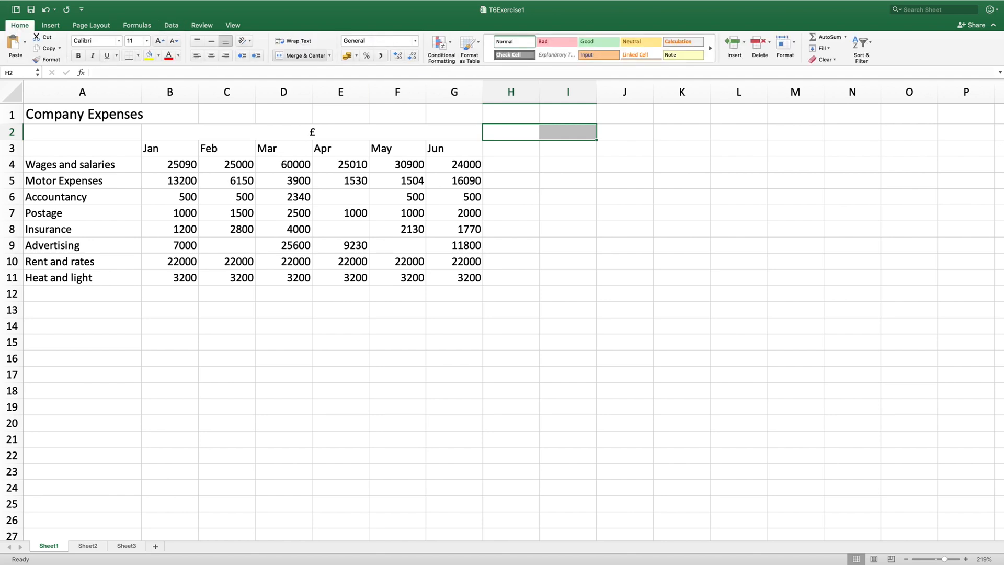
click(301, 55)
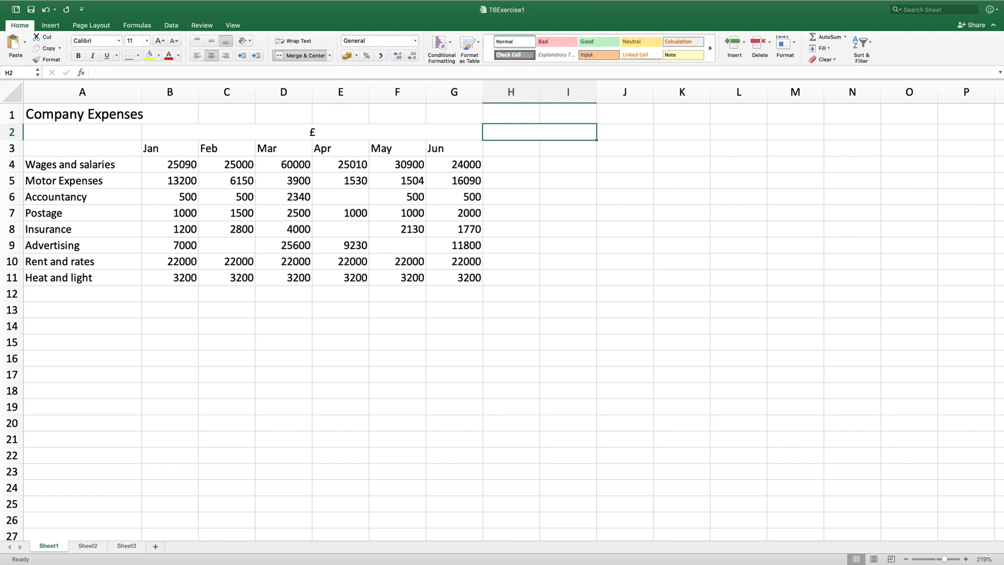
click(78, 56)
click(93, 56)
text(Average)
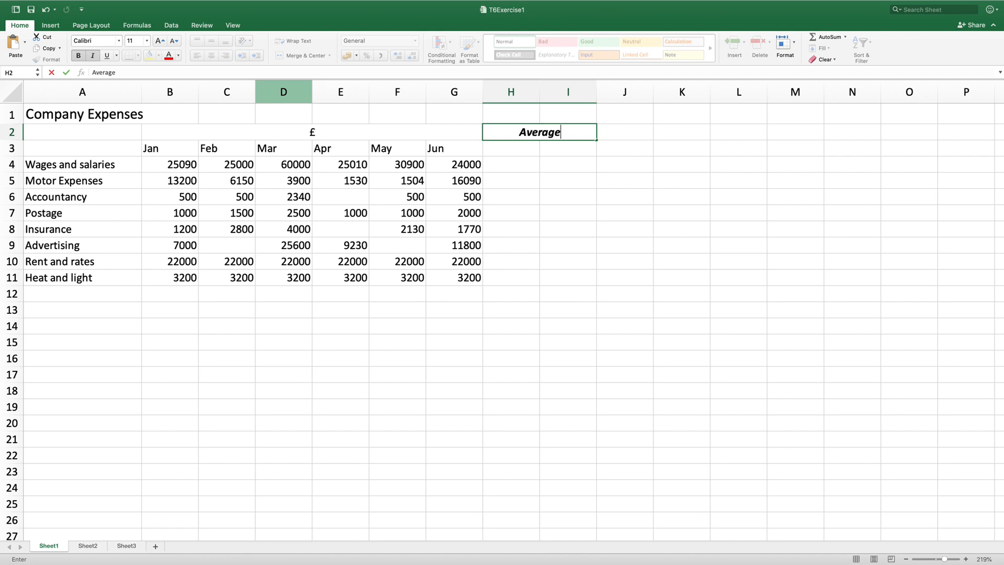
key(Return)
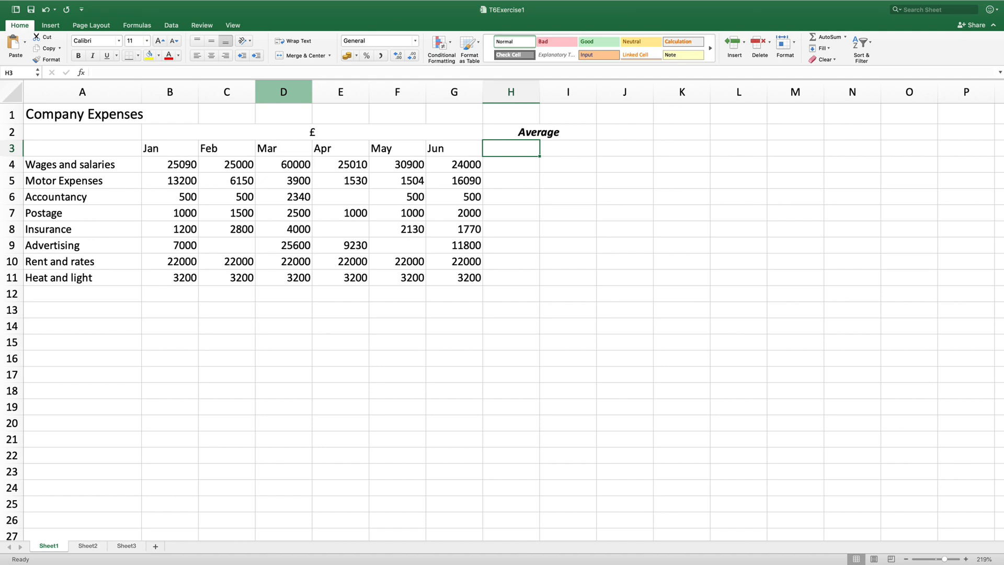
- Enter the bold italic column headings 3 month in H3 and 6 month in I3
click(78, 56)
click(92, 55)
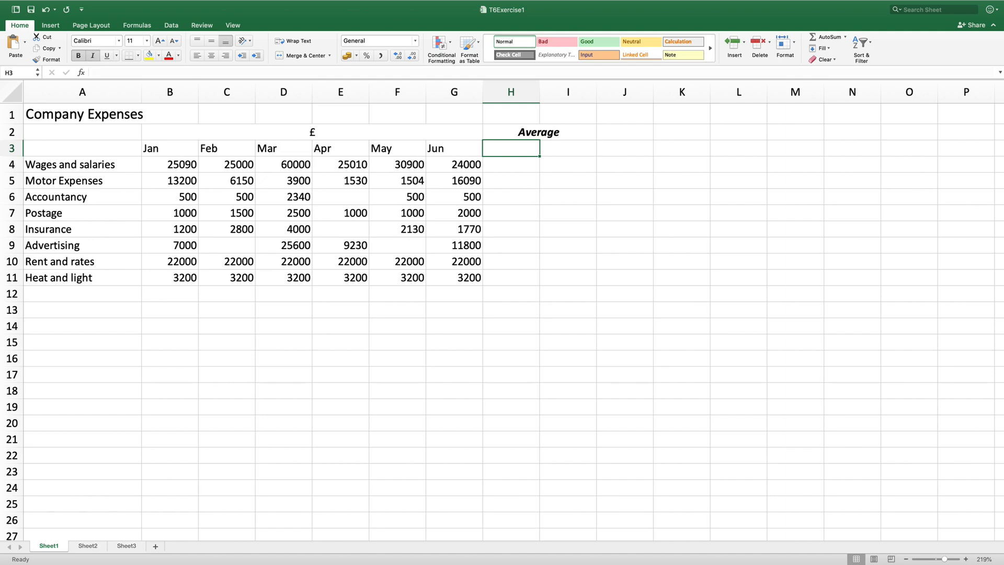
text(3 month)
key(Tab)
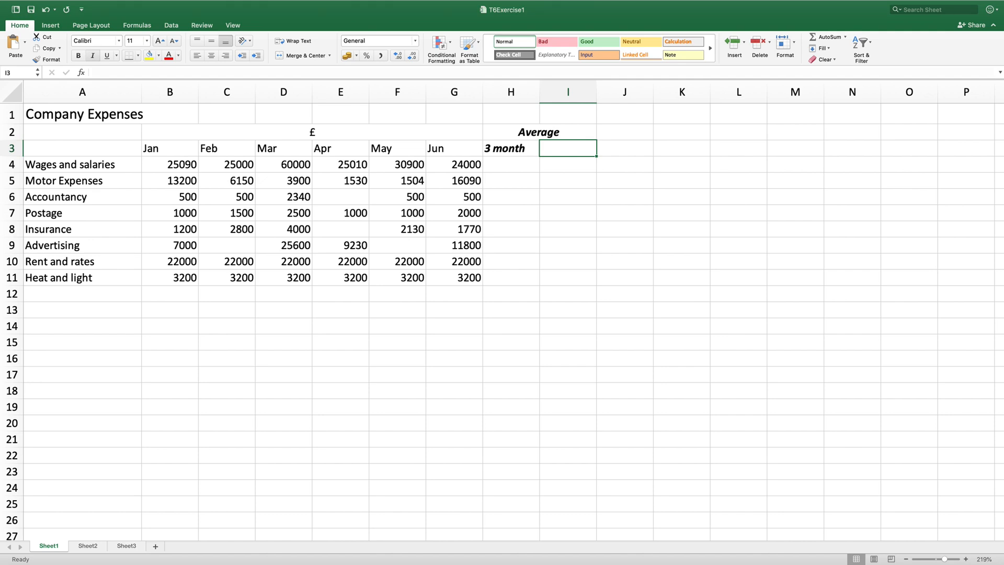
key(super+b)
text(6 month)
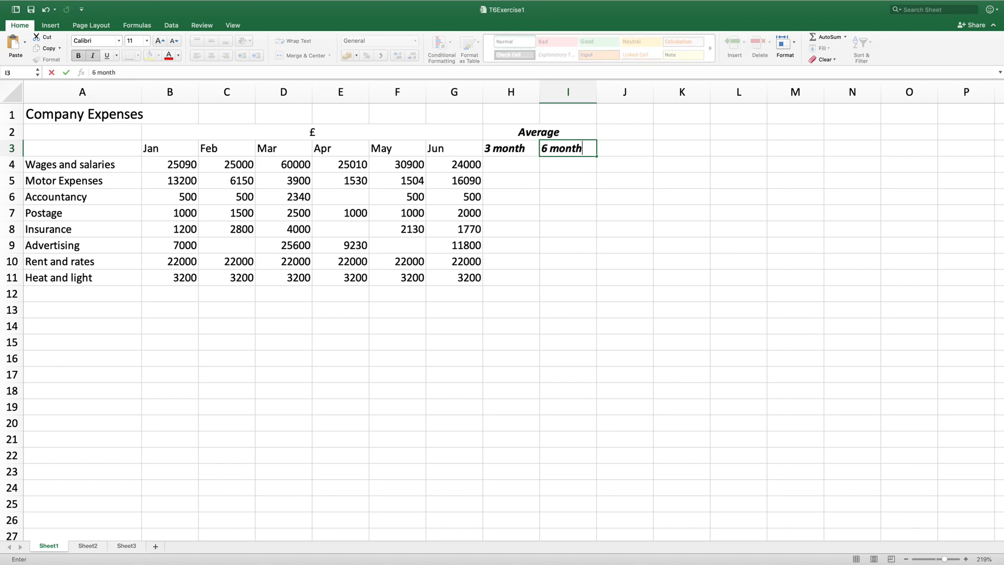
key(Return)
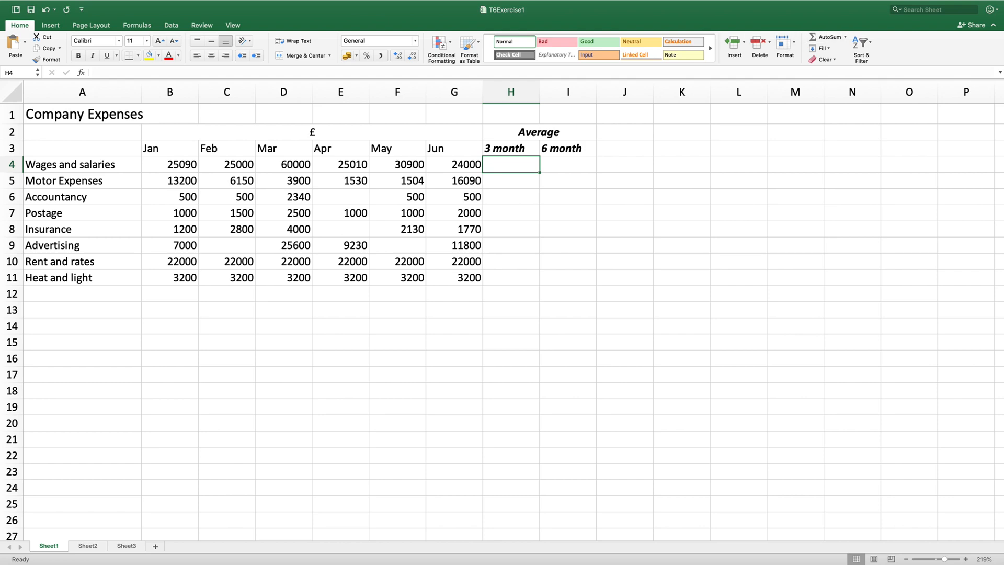
- Calculate the 3 month average in H4 with =AVERAGE(C4,E4,G4) and fill the formula down to H11
click(846, 36)
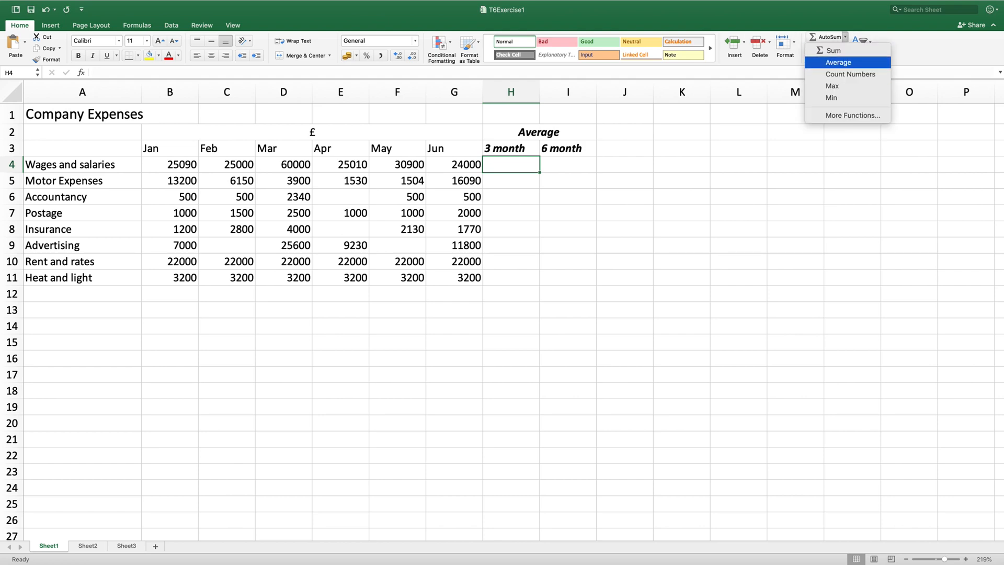
click(838, 62)
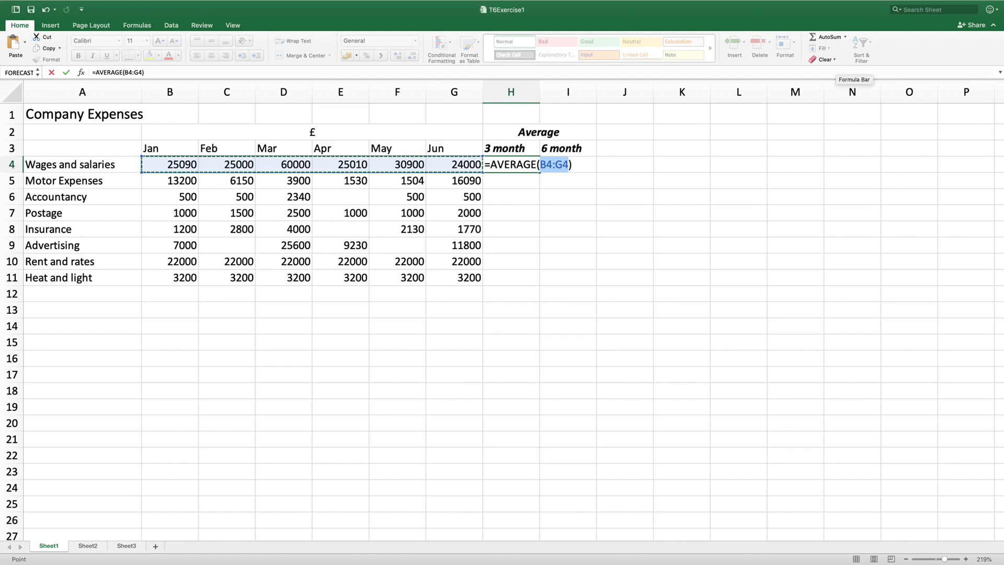
key(BackSpace)
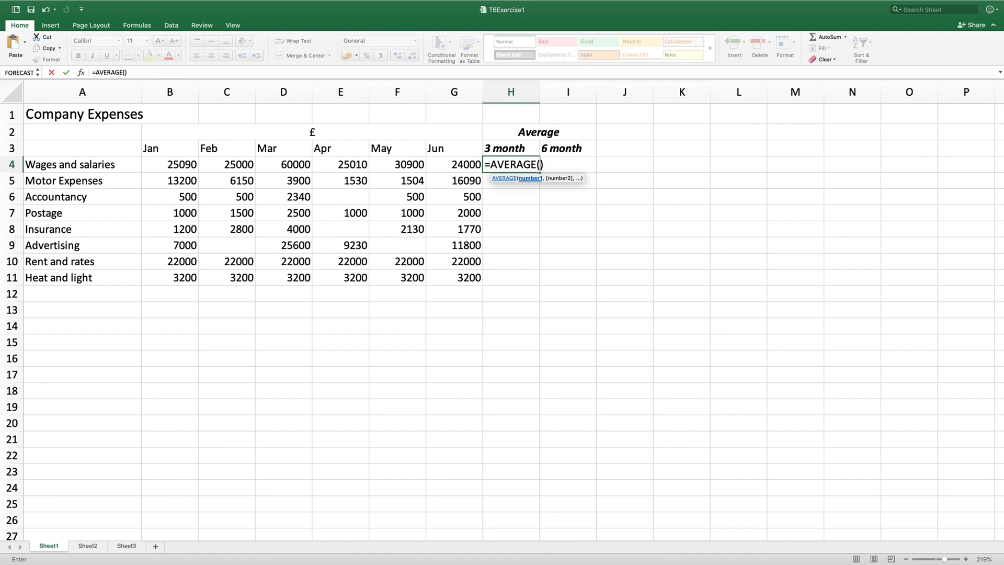
click(212, 165)
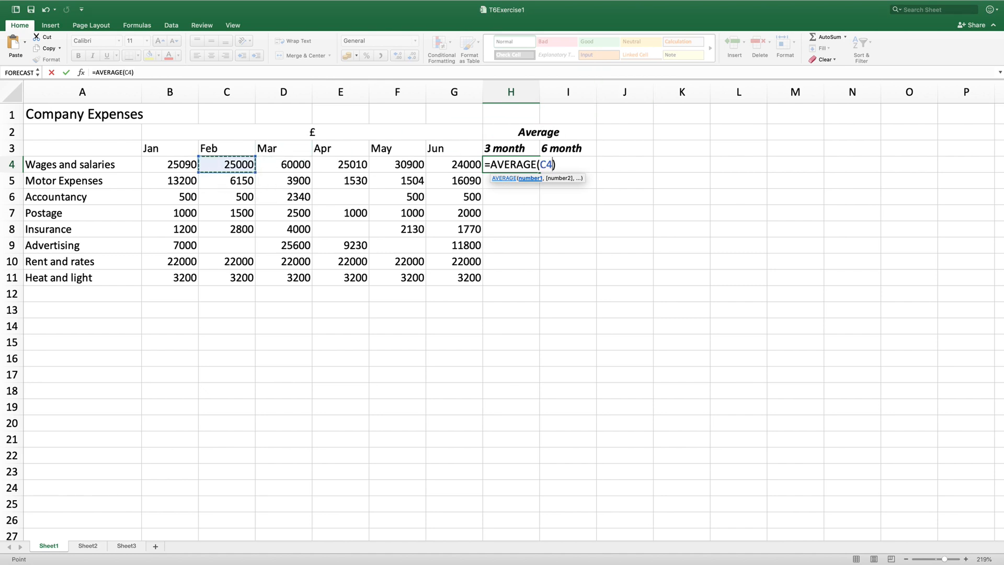
text(,)
click(340, 164)
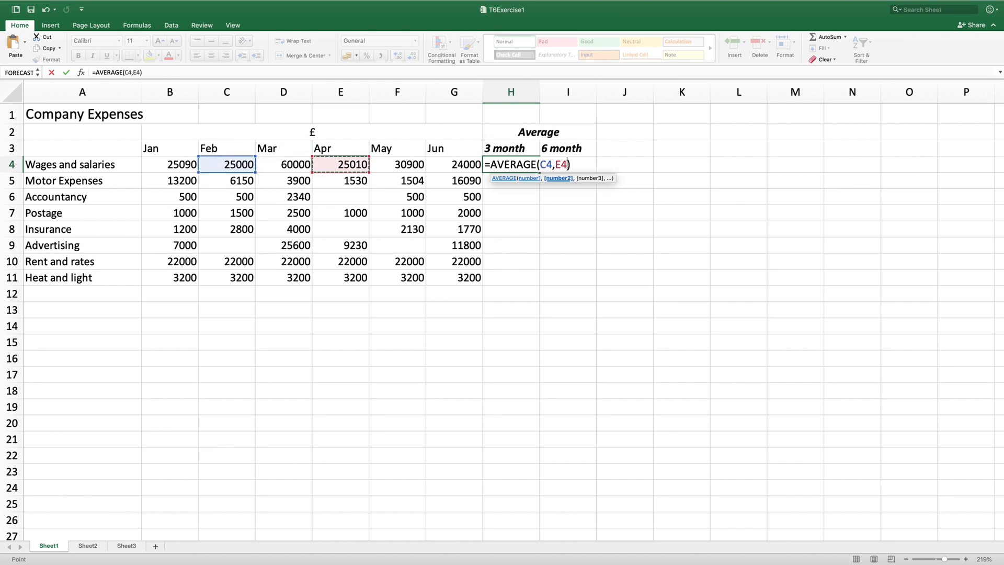
text(,)
click(454, 165)
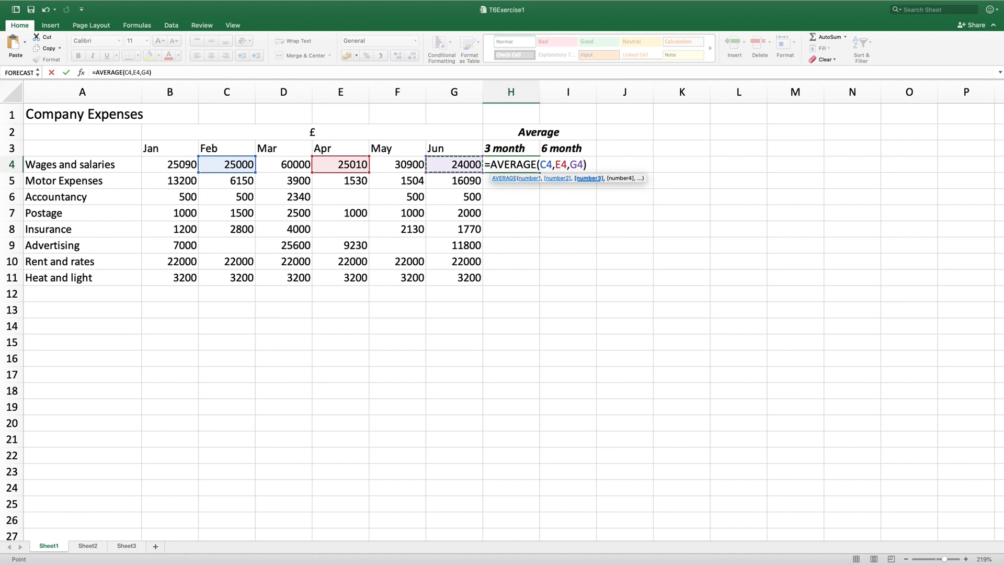
key(Return)
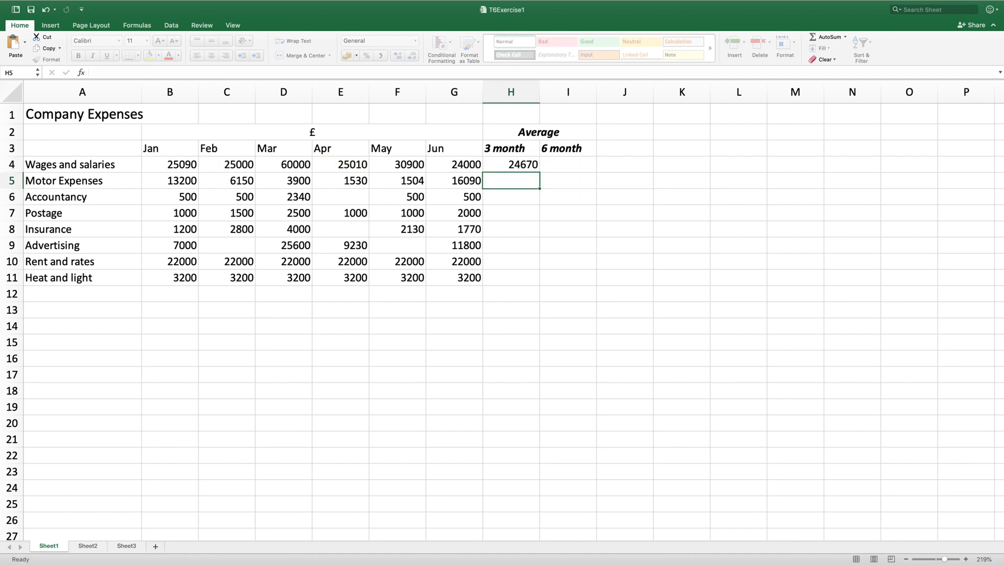
click(511, 164)
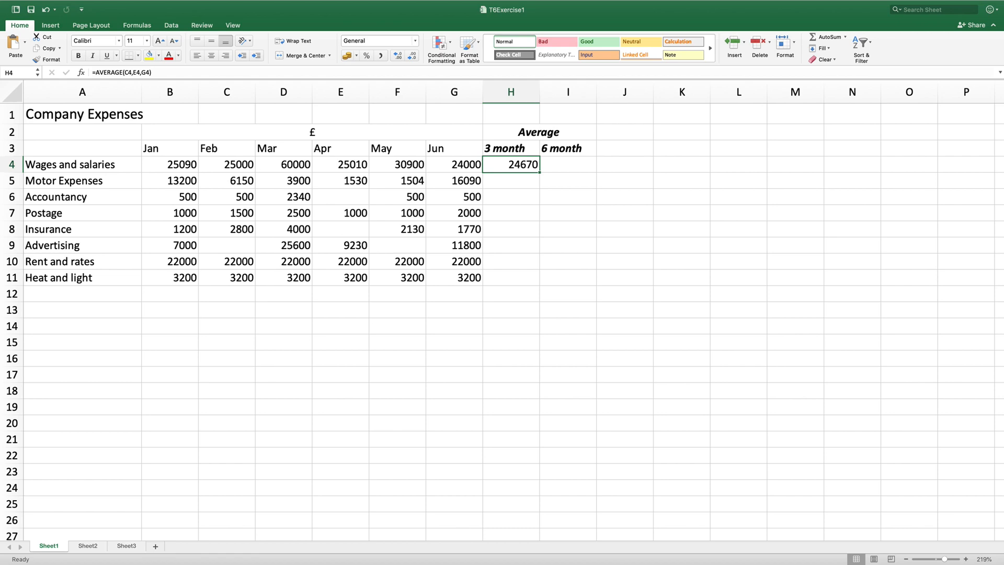
double_click(540, 172)
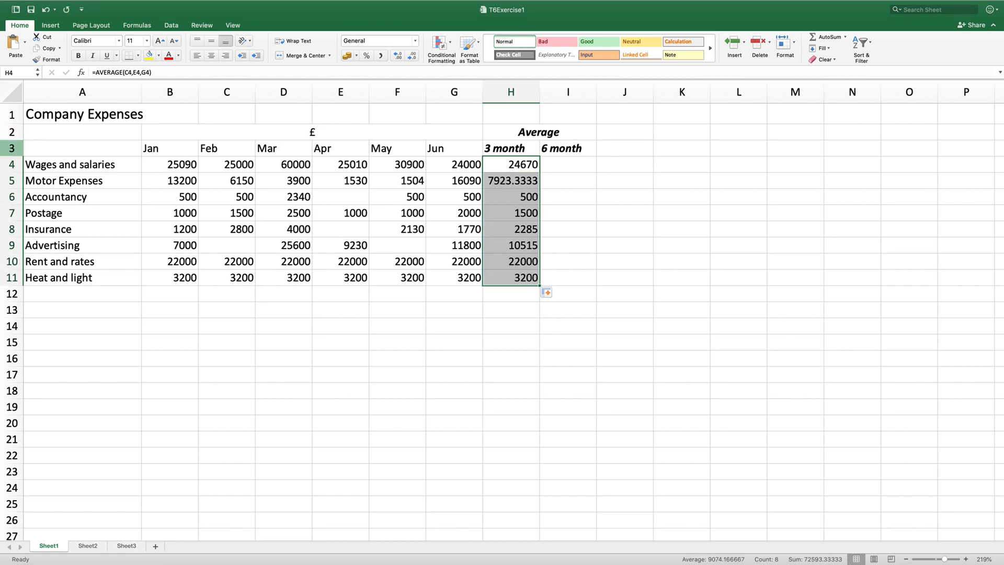
- Format the headings in row 3 as right-aligned, bold and italic
click(12, 148)
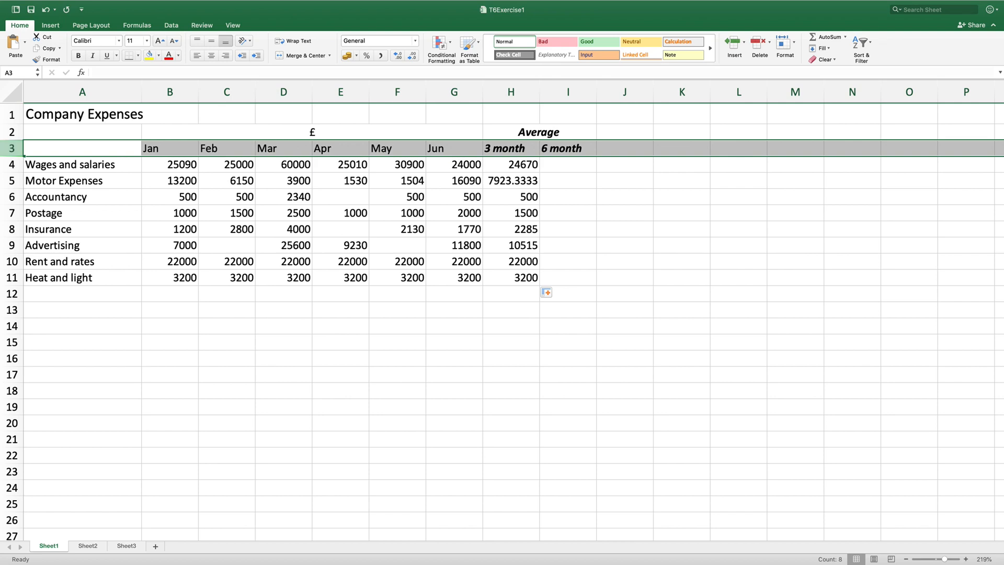
click(226, 56)
click(79, 55)
click(93, 56)
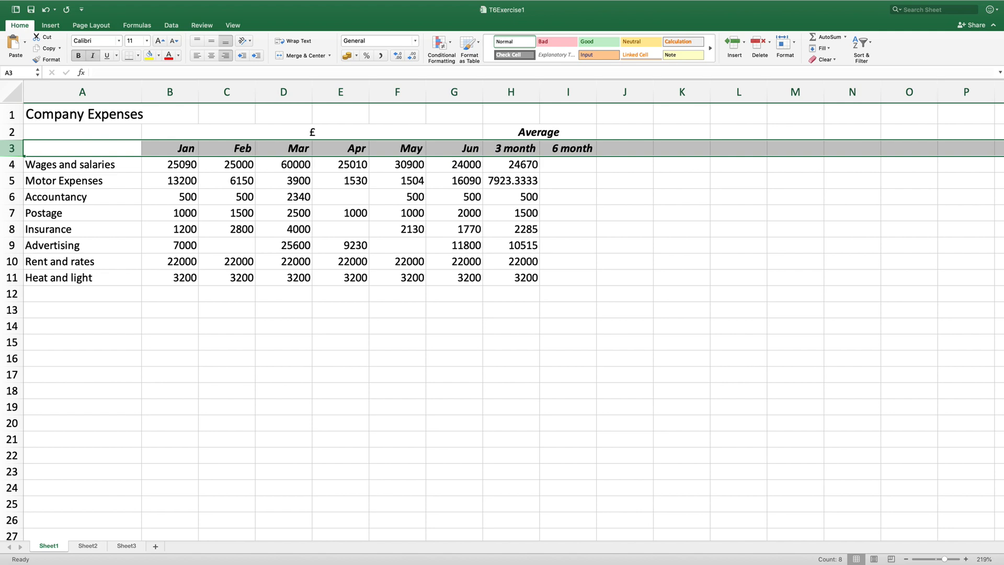
- Calculate the 6 month average in I4 with =AVERAGE(B4:G4) and fill the formula down to I11
click(568, 164)
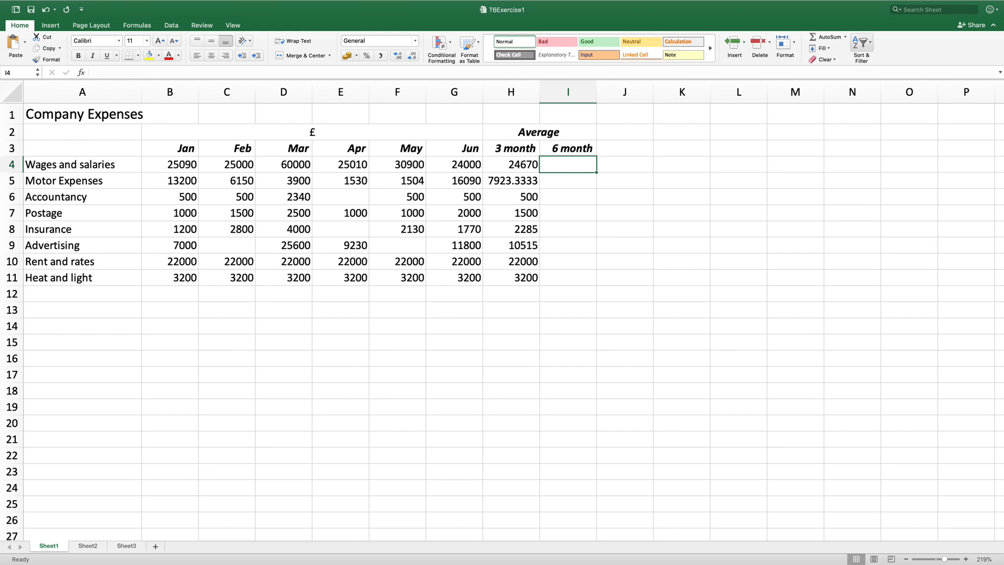
click(845, 37)
click(838, 62)
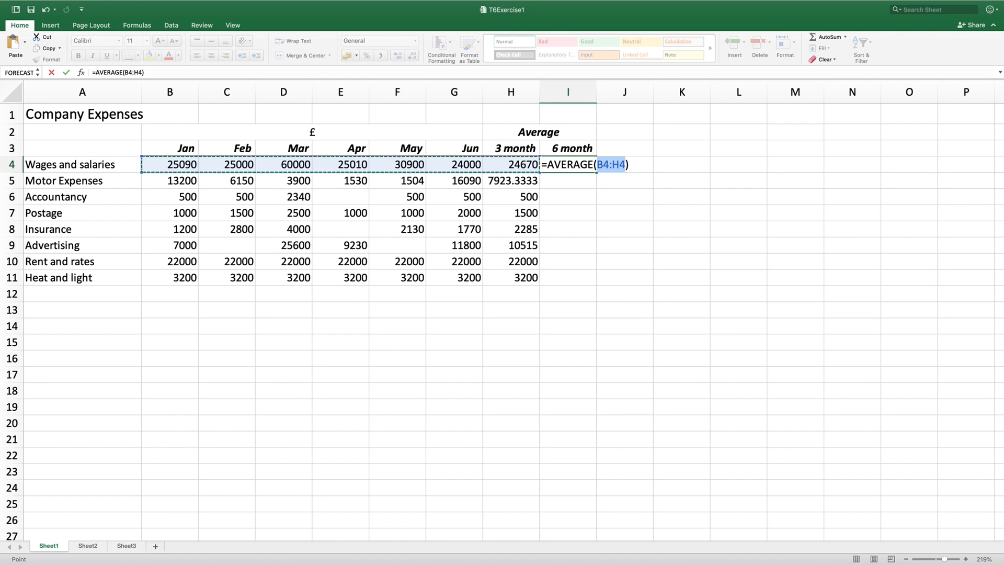
double_click(618, 164)
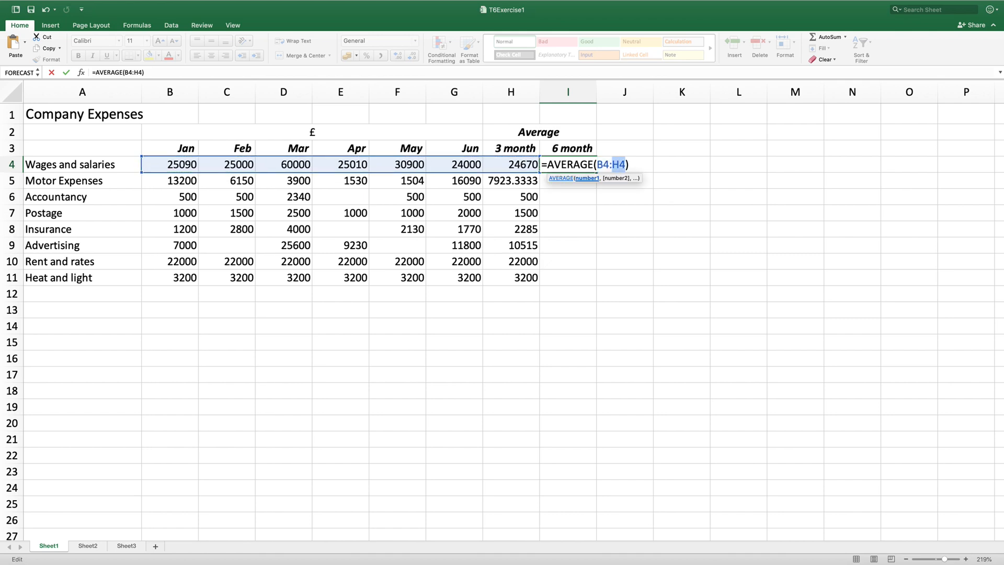
text(g4)
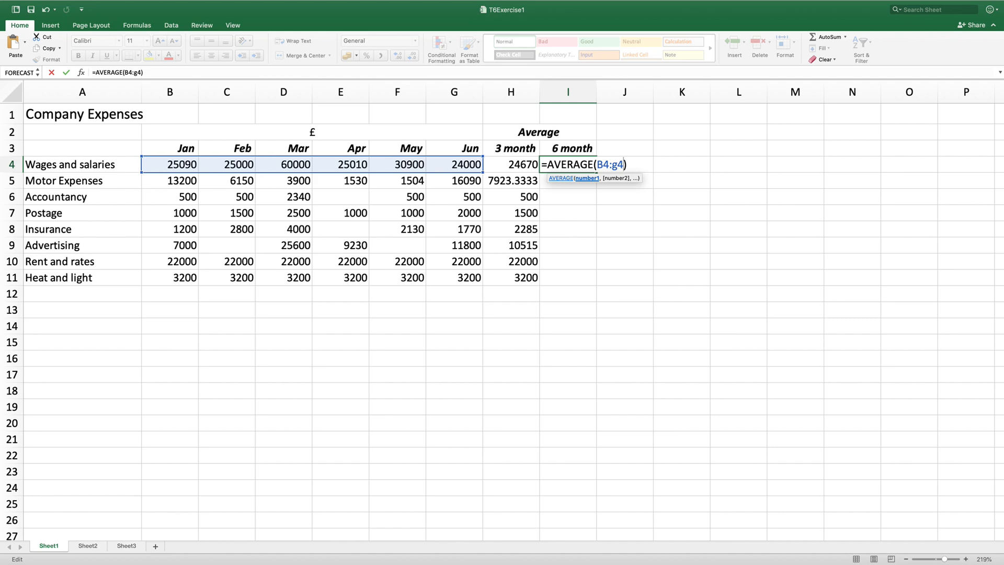
key(Return)
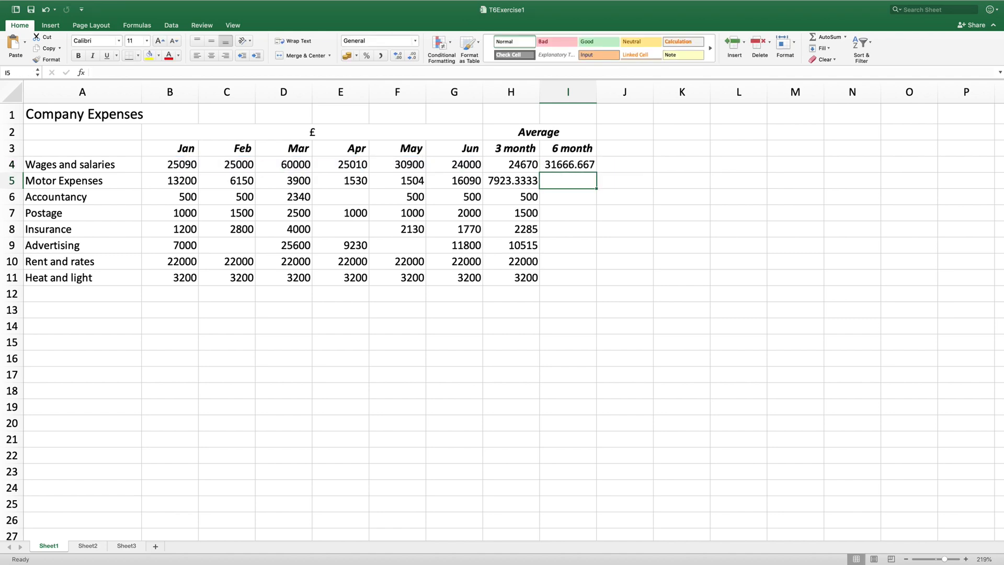
click(568, 164)
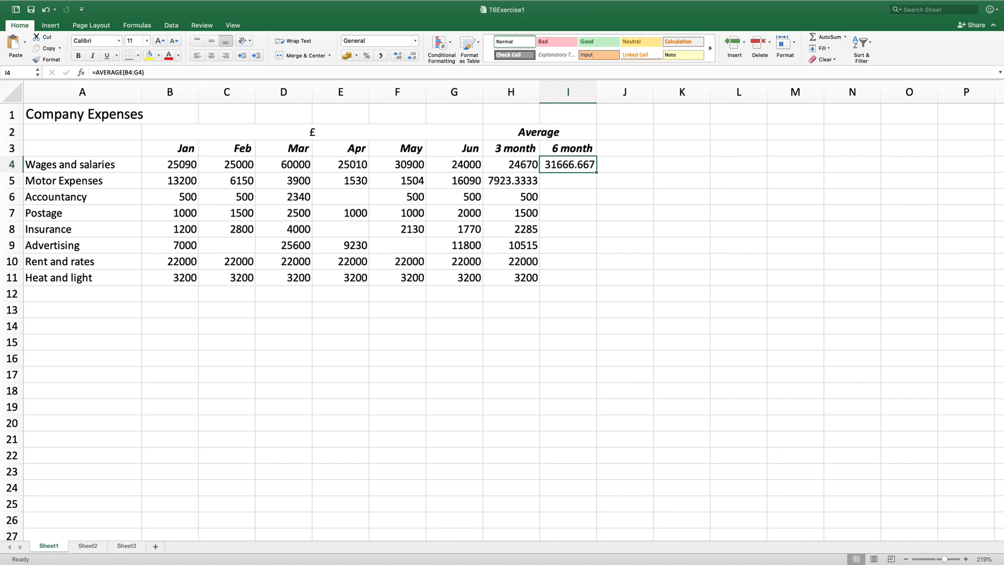
double_click(596, 172)
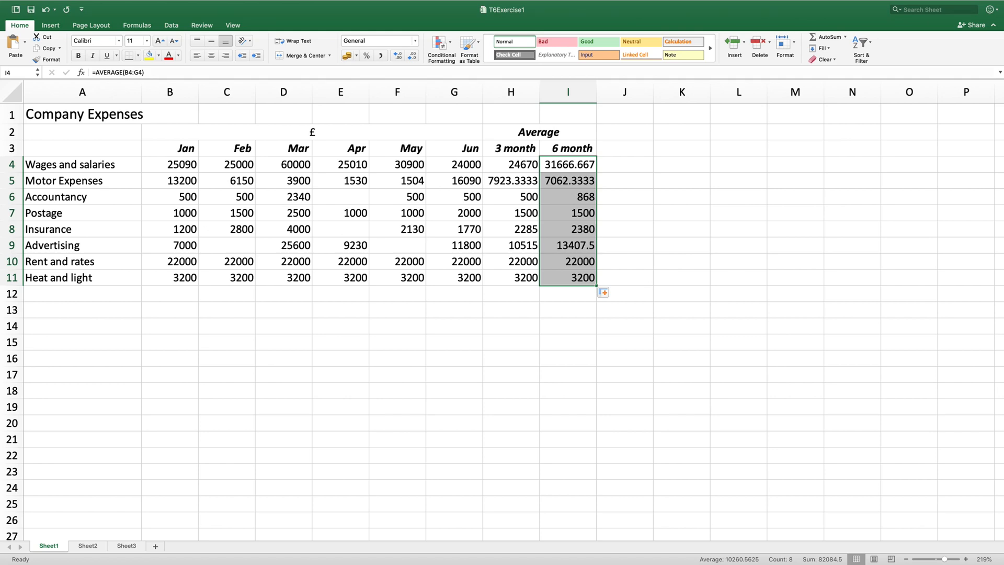
- Format cells B4:I11 as Number with 0 decimal places and the 1000 separator
drag(170, 164, 568, 277)
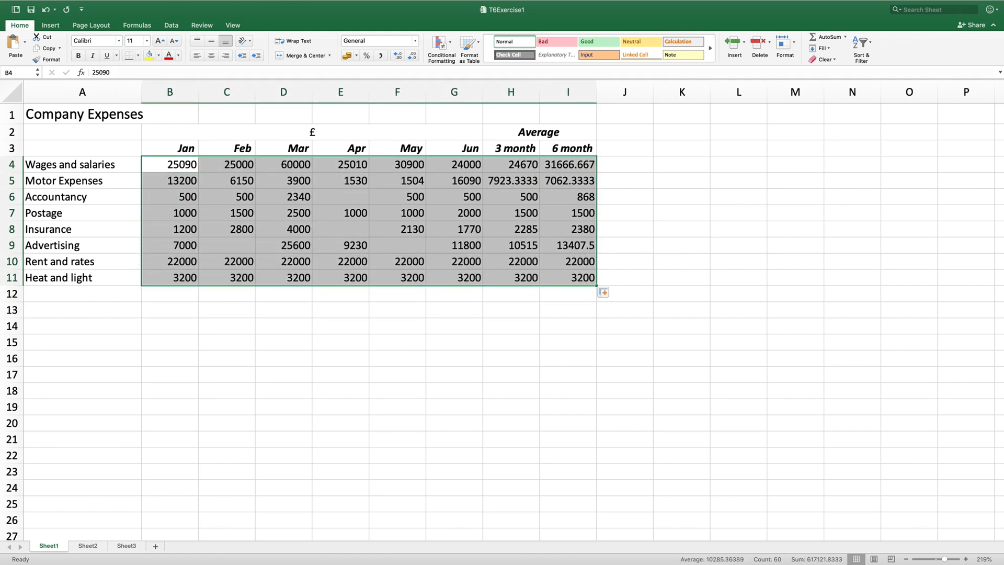
right_click(299, 206)
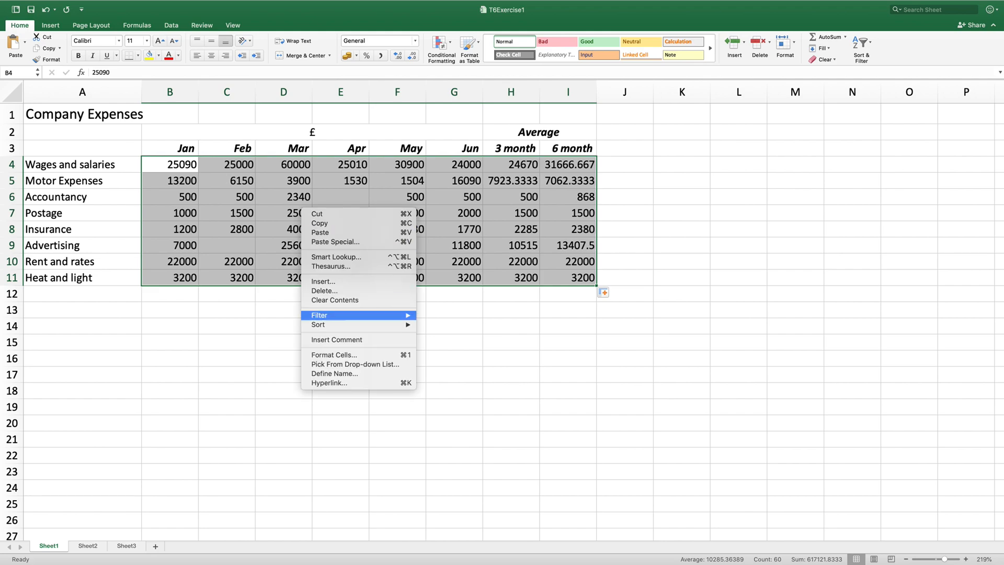
click(324, 355)
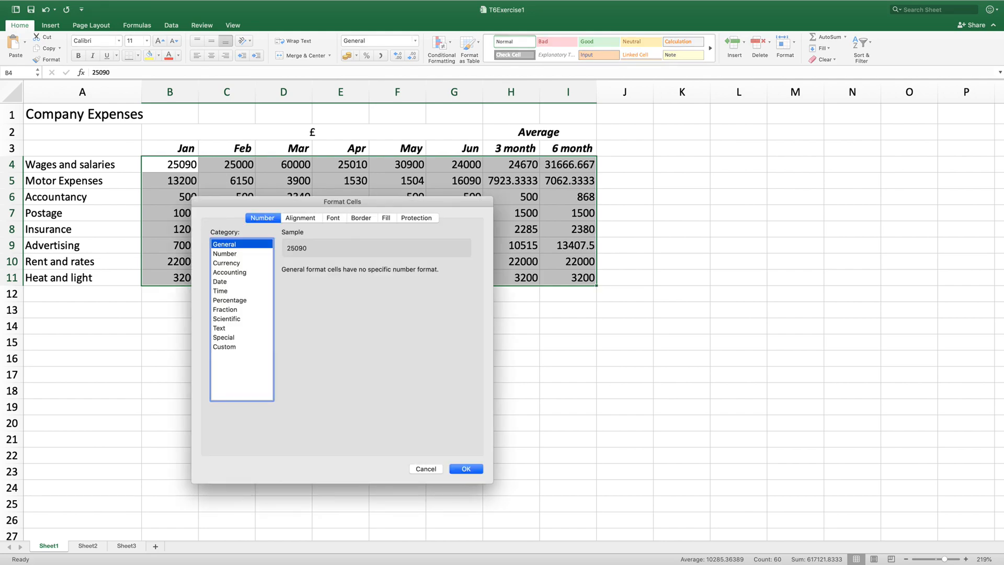
click(225, 254)
key(Tab)
text(0)
click(285, 282)
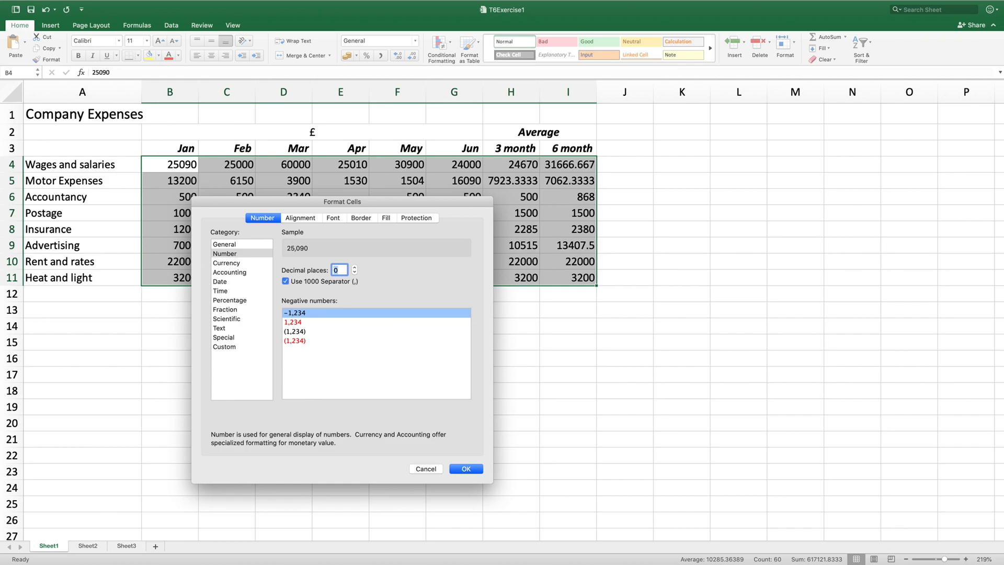
key(Return)
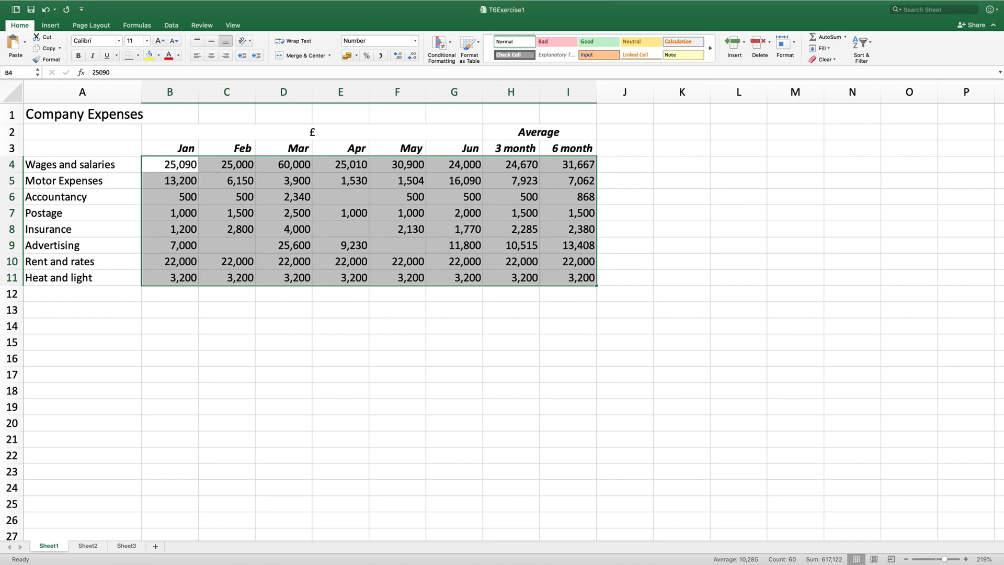
click(340, 245)
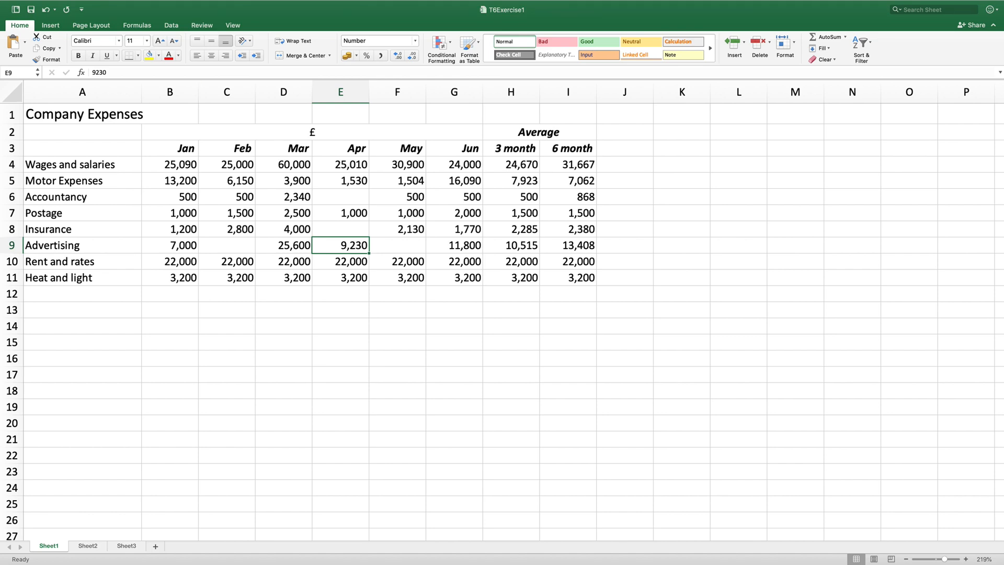
- Show the formulas in the worksheet and autofit all column widths to display them in full
click(137, 26)
click(425, 44)
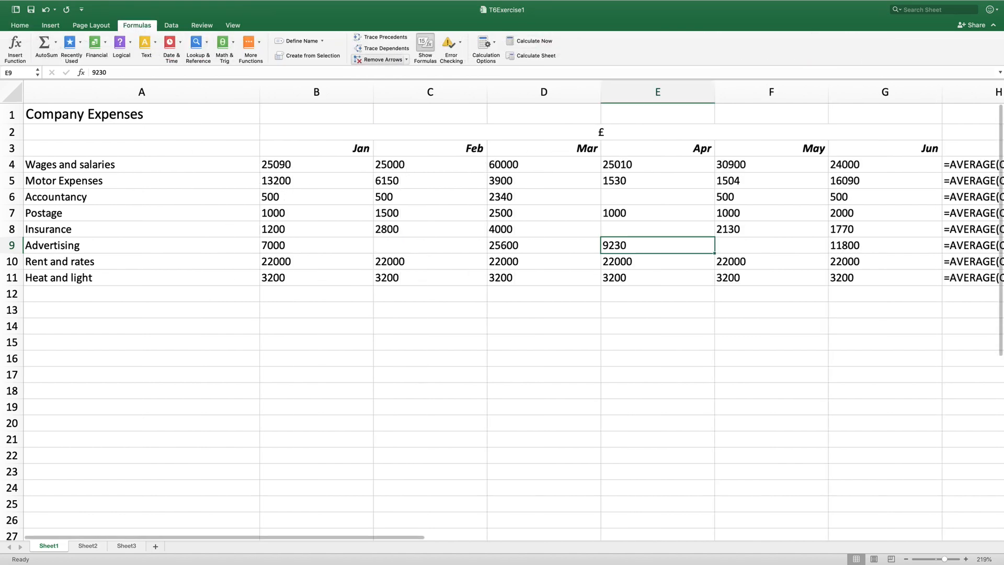
click(12, 92)
double_click(260, 92)
double_click(260, 93)
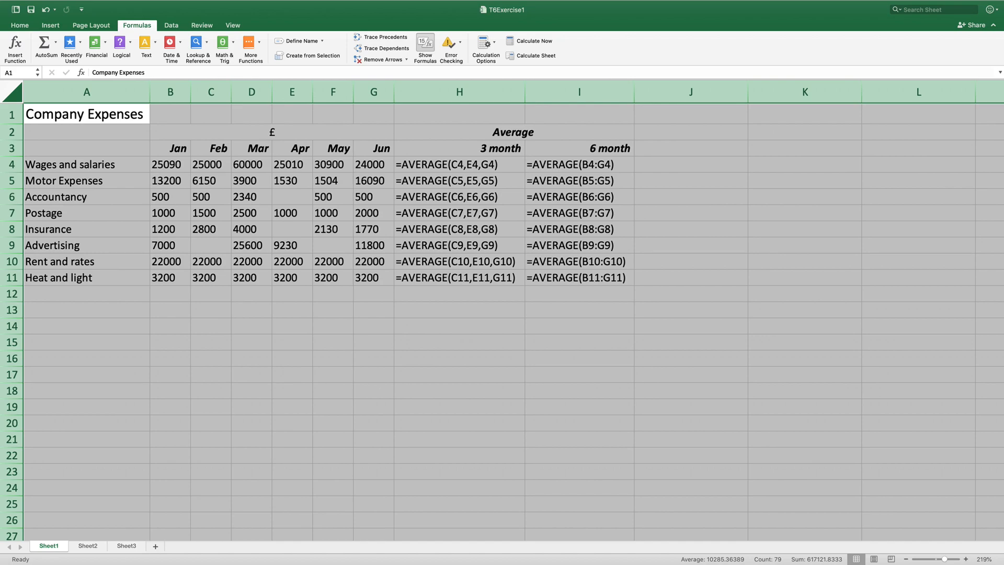
- Switch the worksheet from formulas back to values and autofit all column widths
click(425, 48)
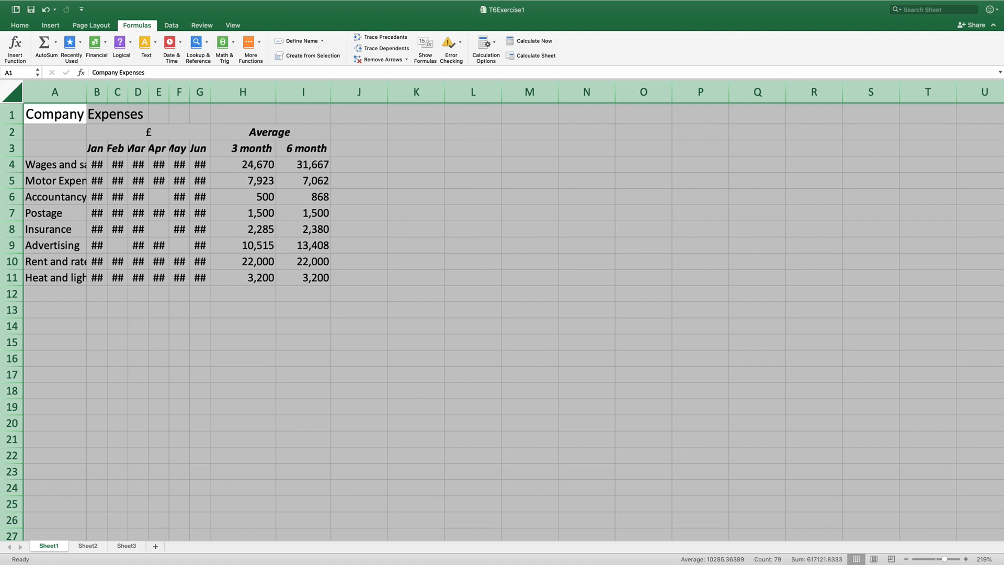
double_click(87, 92)
click(212, 245)
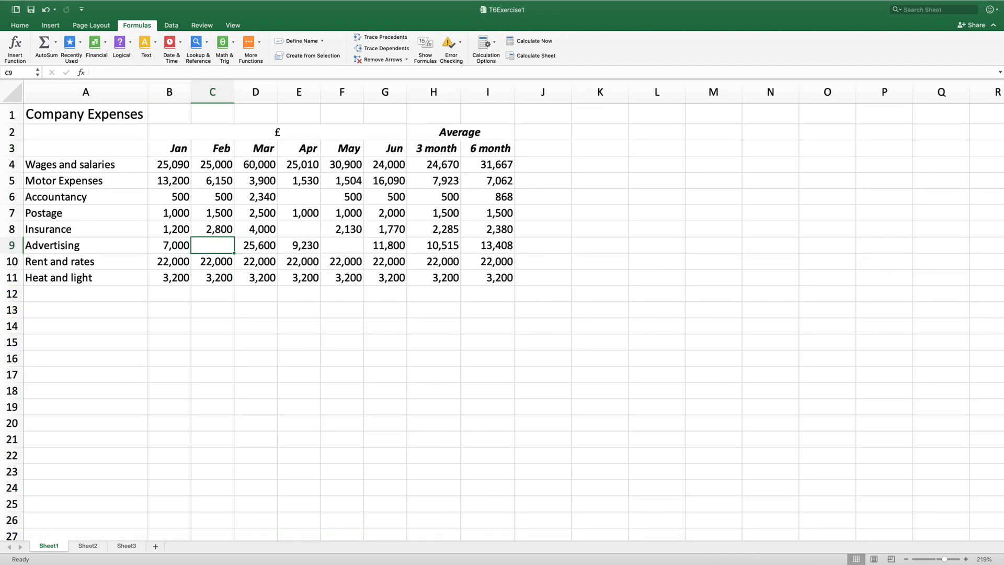